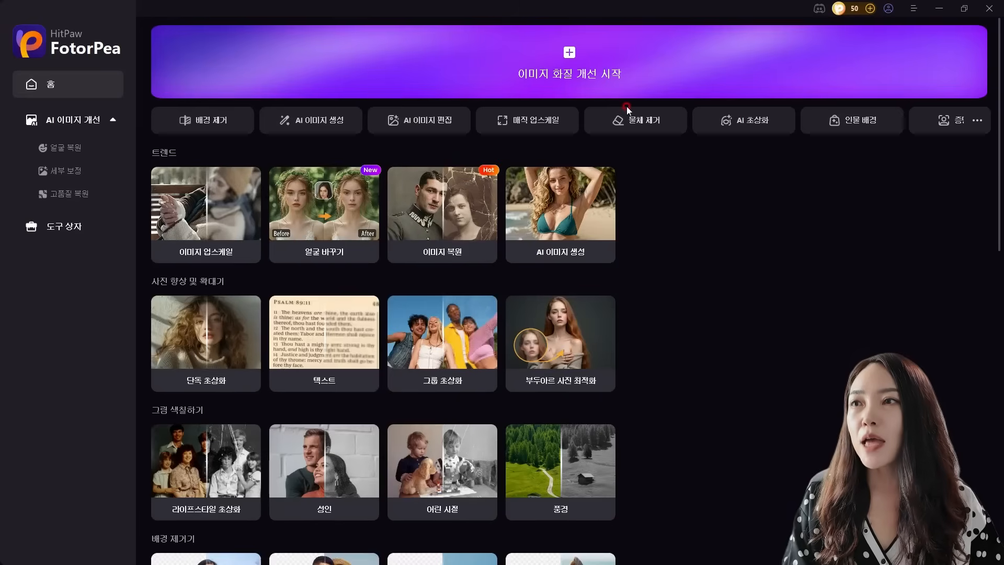
Open the AI image generator and look over its text-to-image and image-to-image modes
left_click(312, 121)
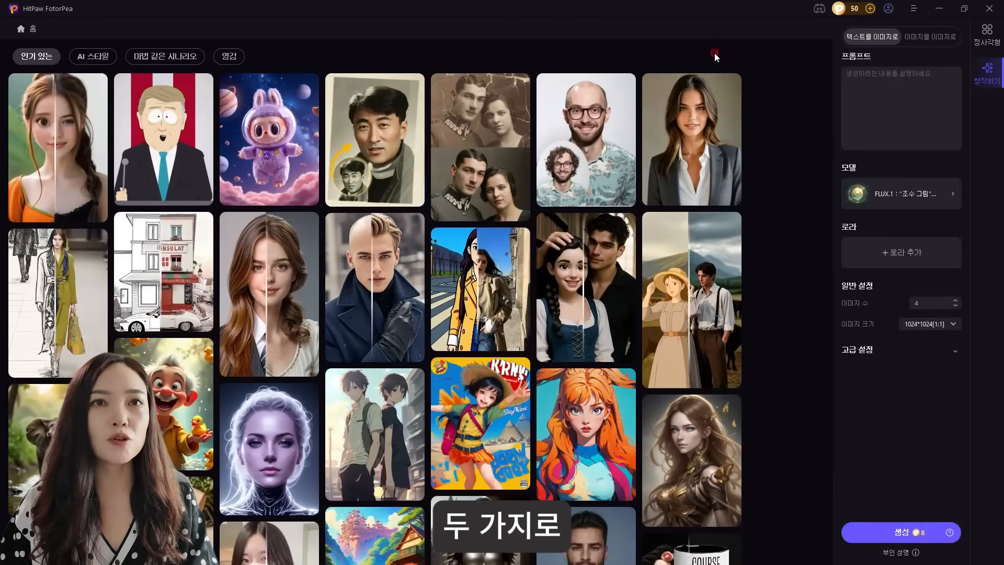
left_click(887, 100)
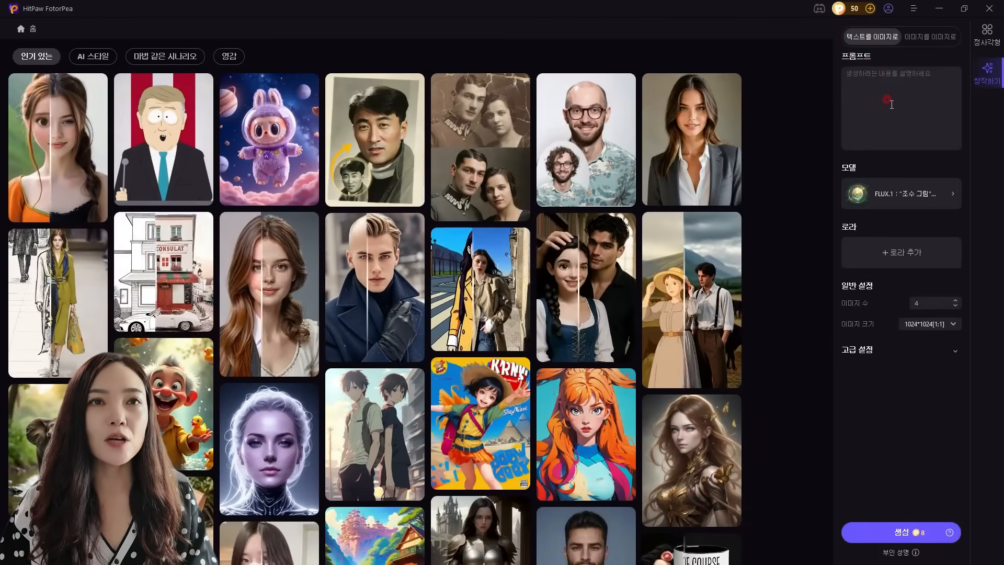
left_click(879, 40)
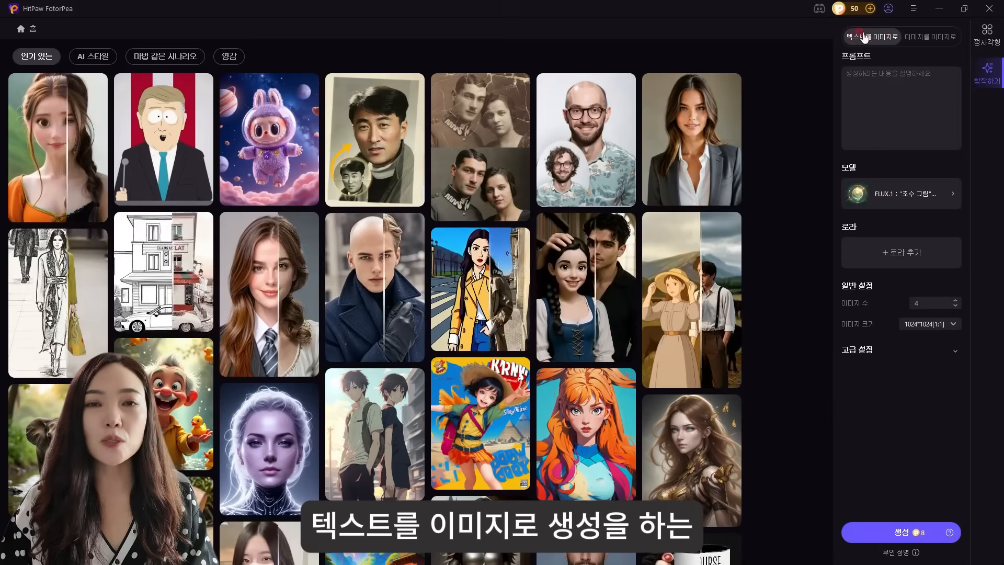
left_click(878, 25)
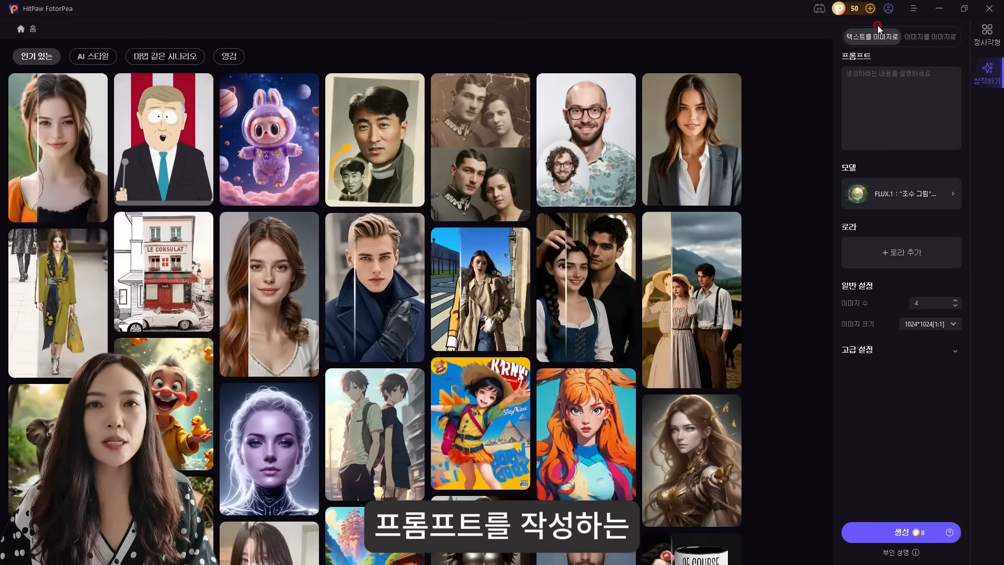
left_click(921, 37)
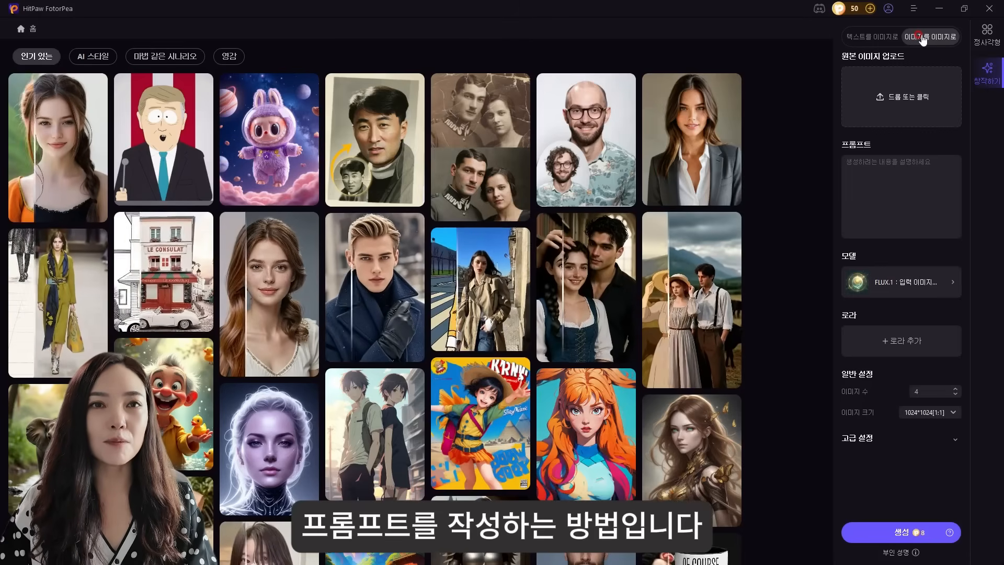
left_click(852, 181)
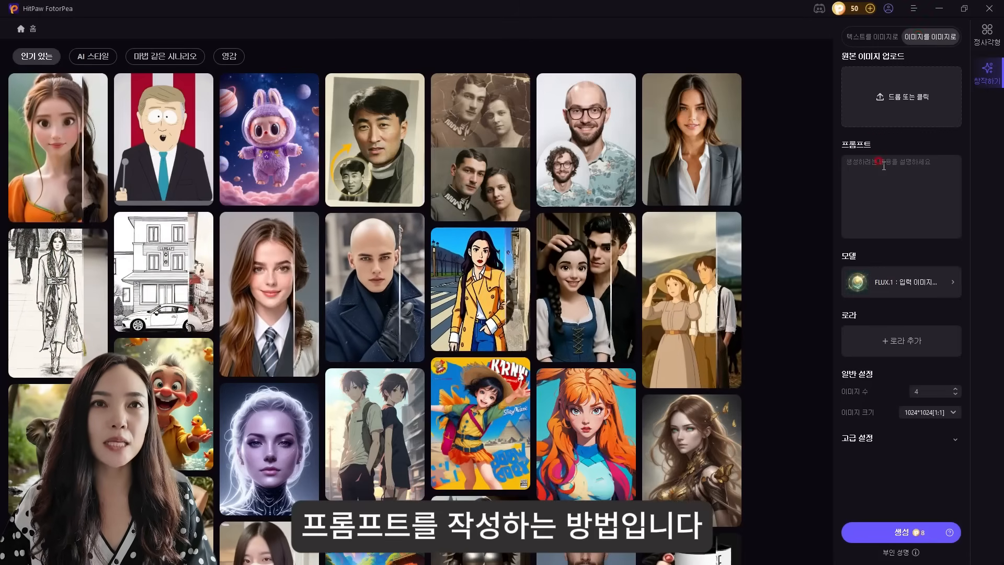
Enter a text-to-image prompt for a full body shot of a supermodel in a traditional Korean hanbok on a 2025 indoor fashion runway
left_click(863, 37)
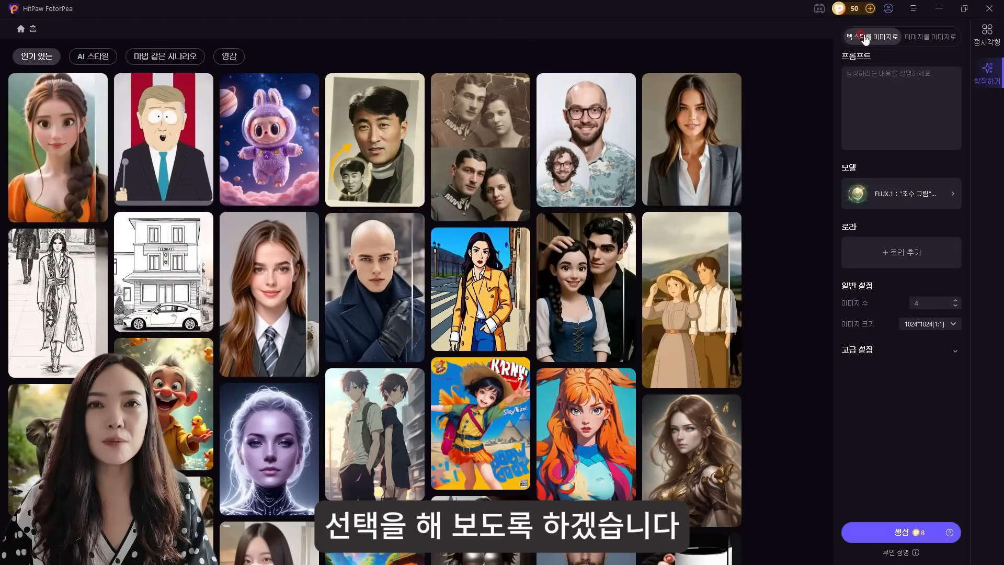
left_click(900, 104)
key("ctrl+v")
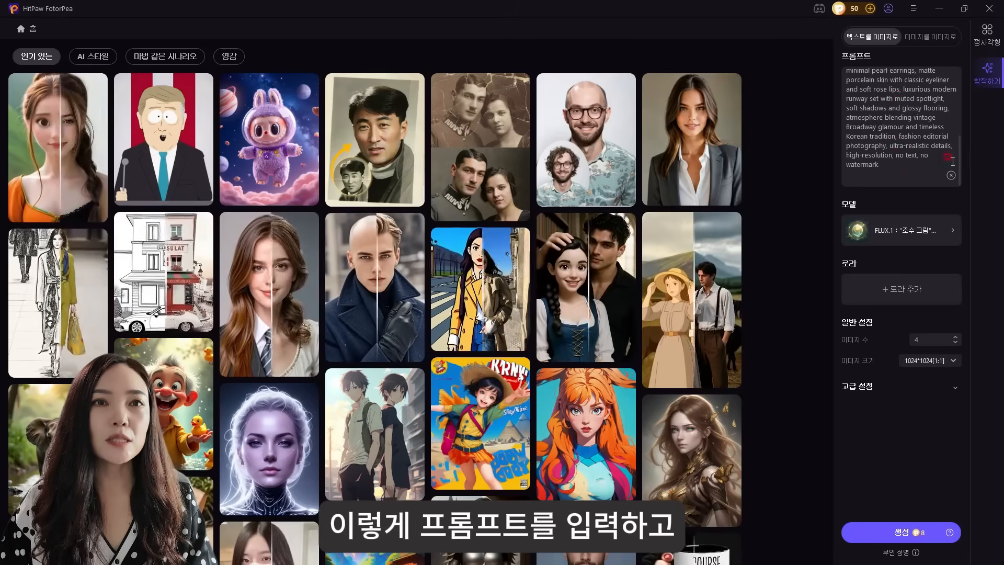
Browse the Flux, Stable Diffusion and 주형 model choices and the available Loras without selecting any
left_click(919, 235)
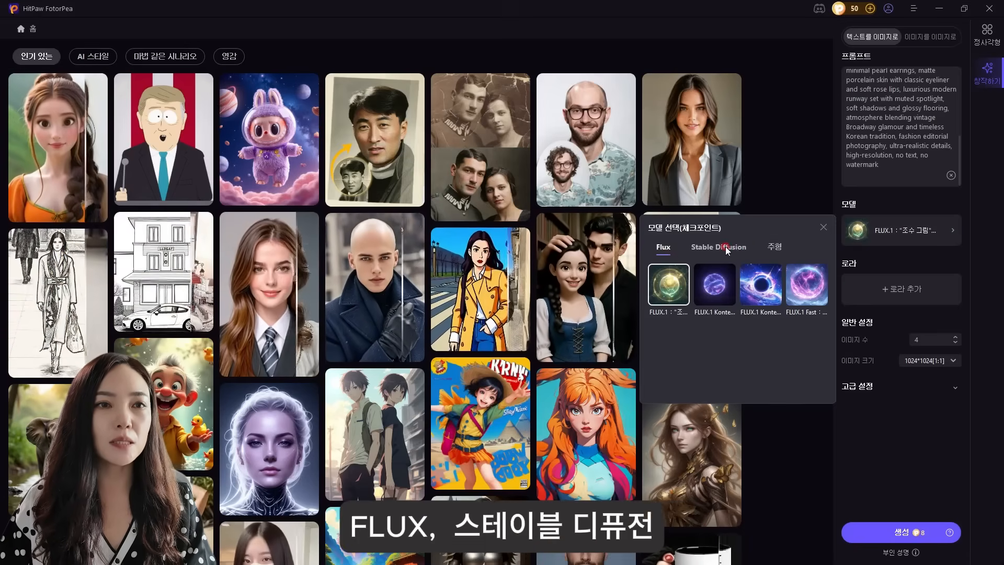
left_click(726, 246)
left_click(771, 249)
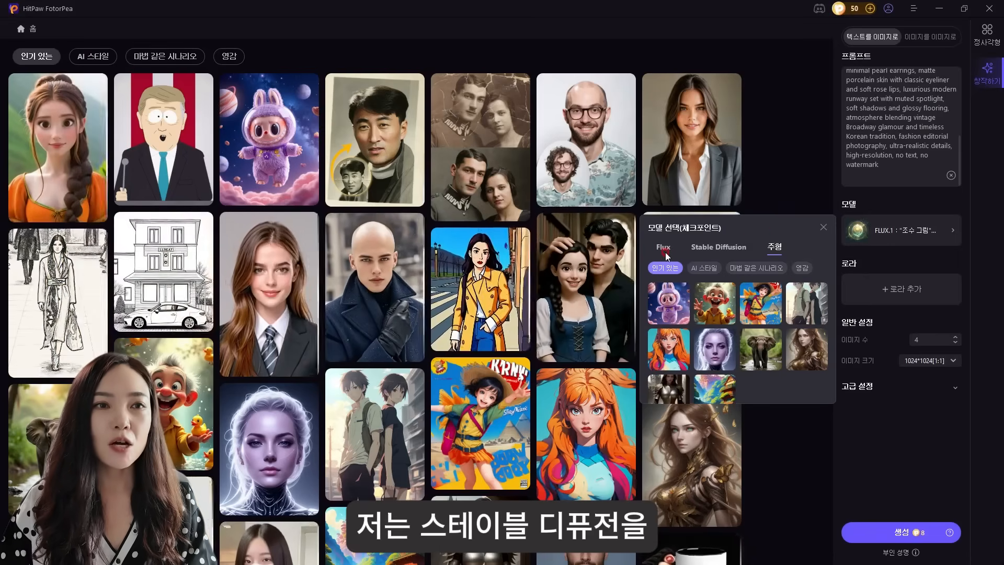
left_click(712, 249)
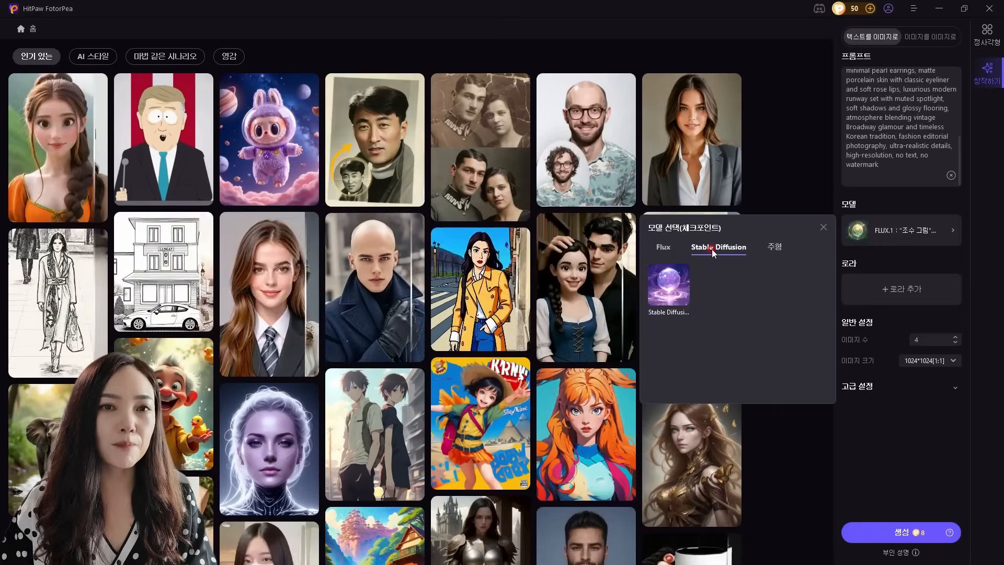
left_click(902, 296)
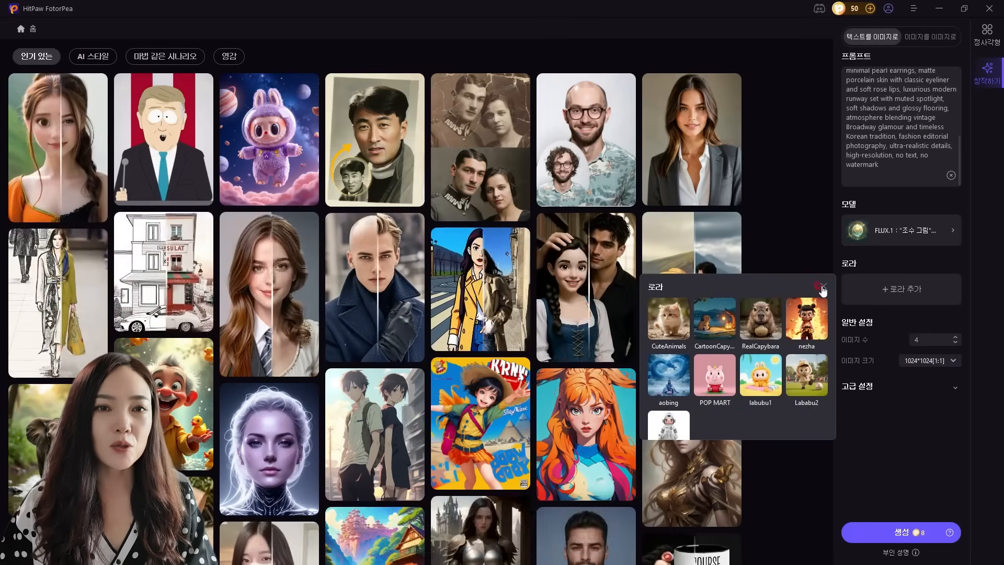
left_click(843, 275)
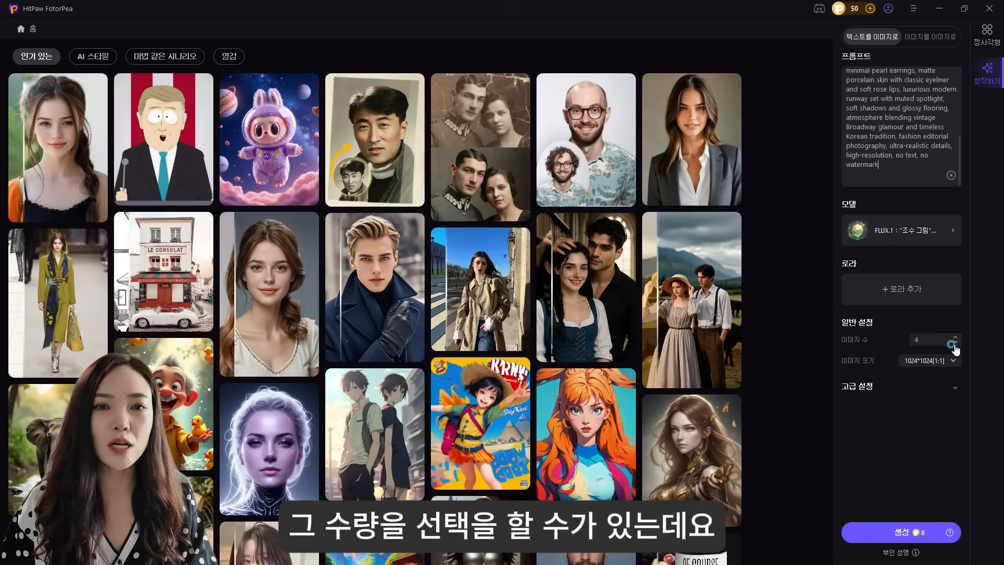
Set the number of images to 1, keep the size at 1024*1024[1:1], and generate the image
left_click(955, 343)
left_click(955, 345)
left_click(955, 345)
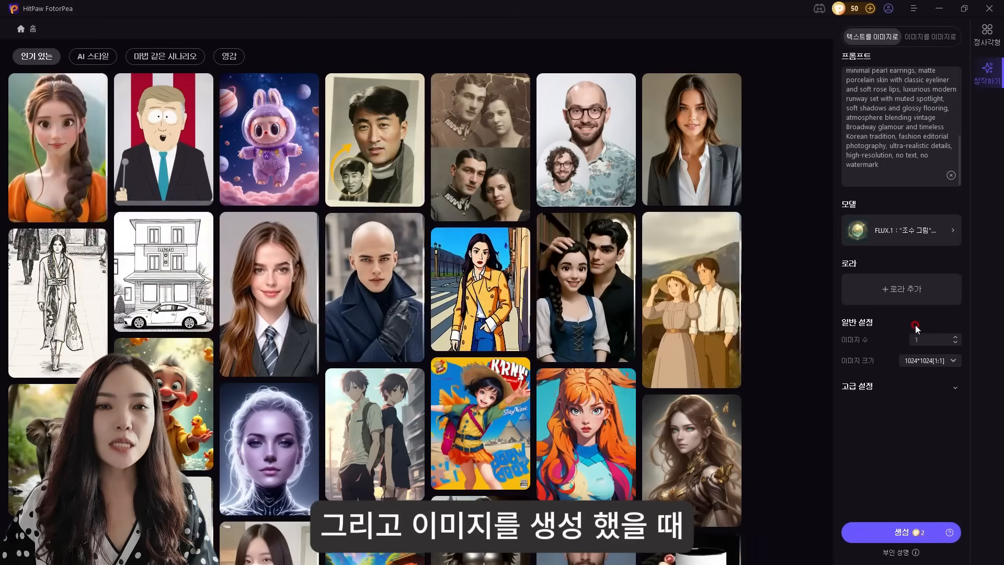
left_click(944, 362)
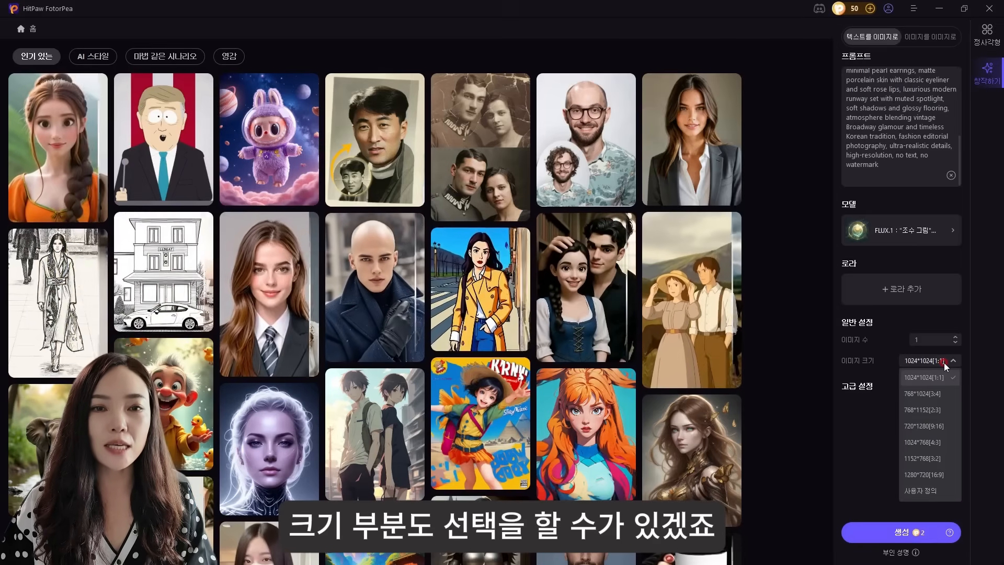
left_click(936, 341)
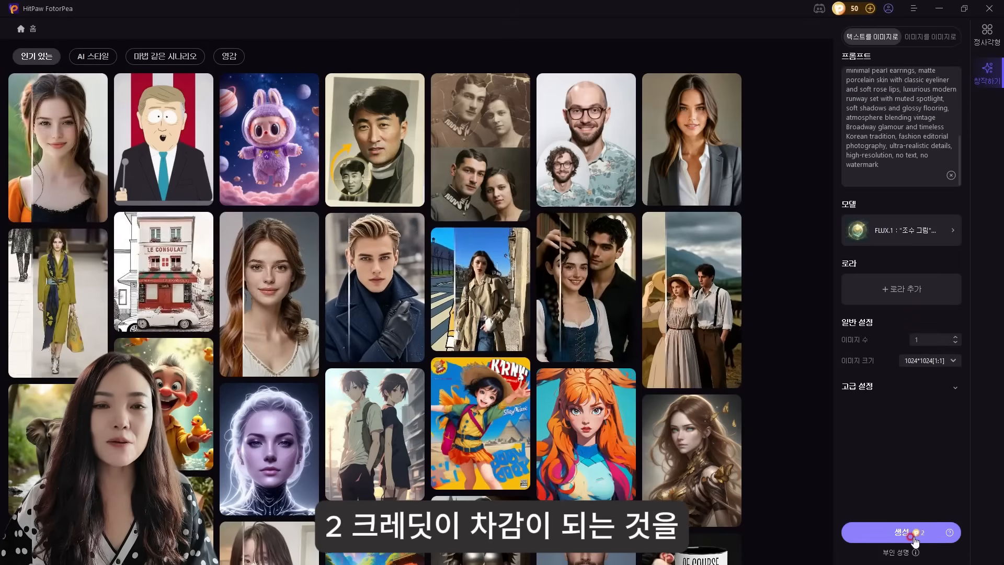
left_click(905, 534)
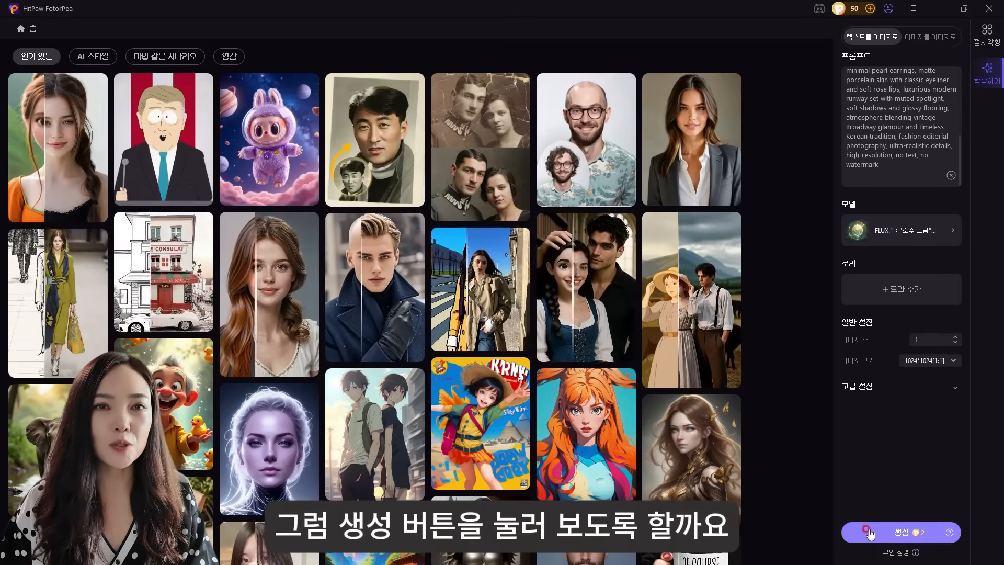
left_click(869, 532)
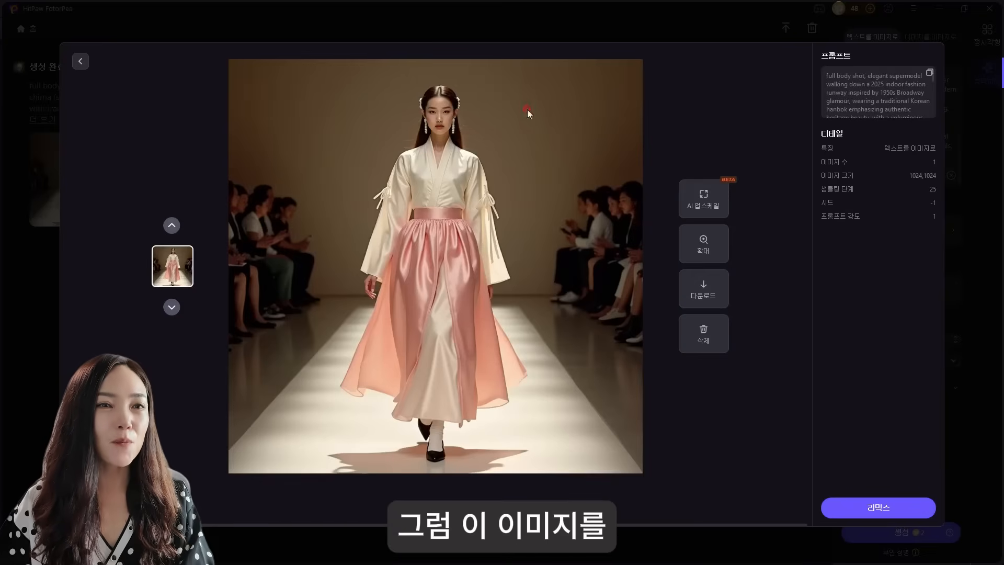
Open the generated runway image in AI 업스케일 and review the descriptions of the enhancement models
left_click(705, 284)
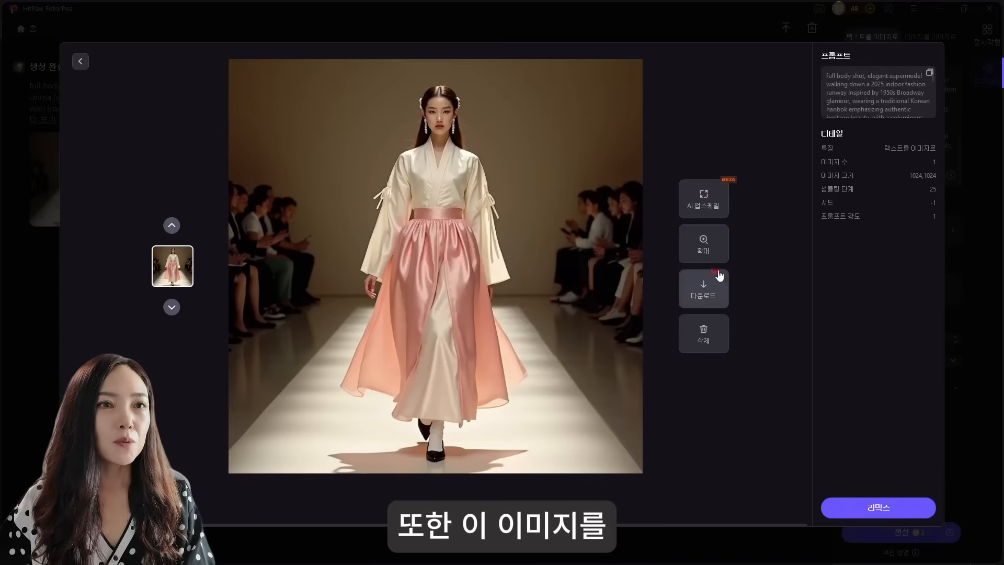
left_click(715, 213)
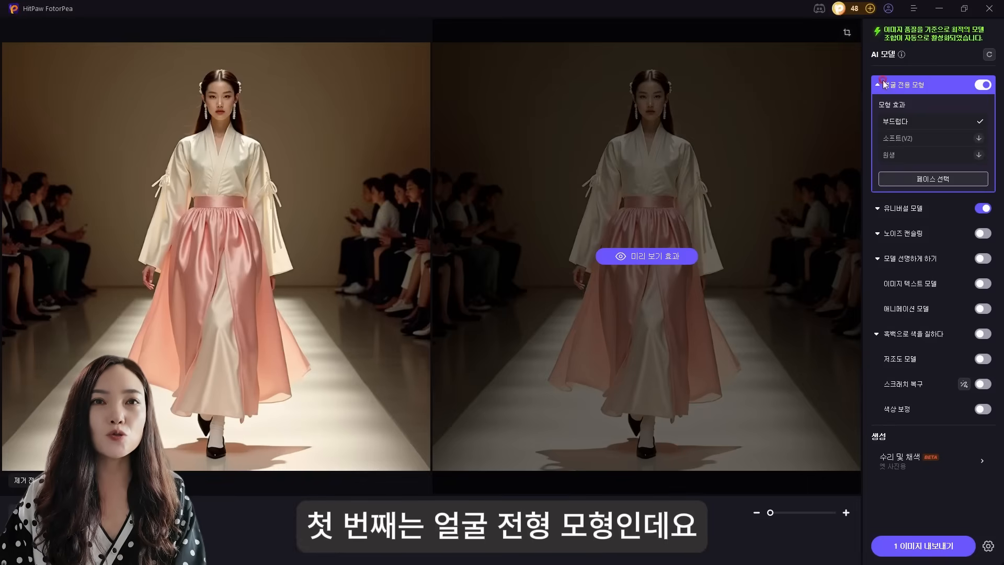
mouse_move(911, 85)
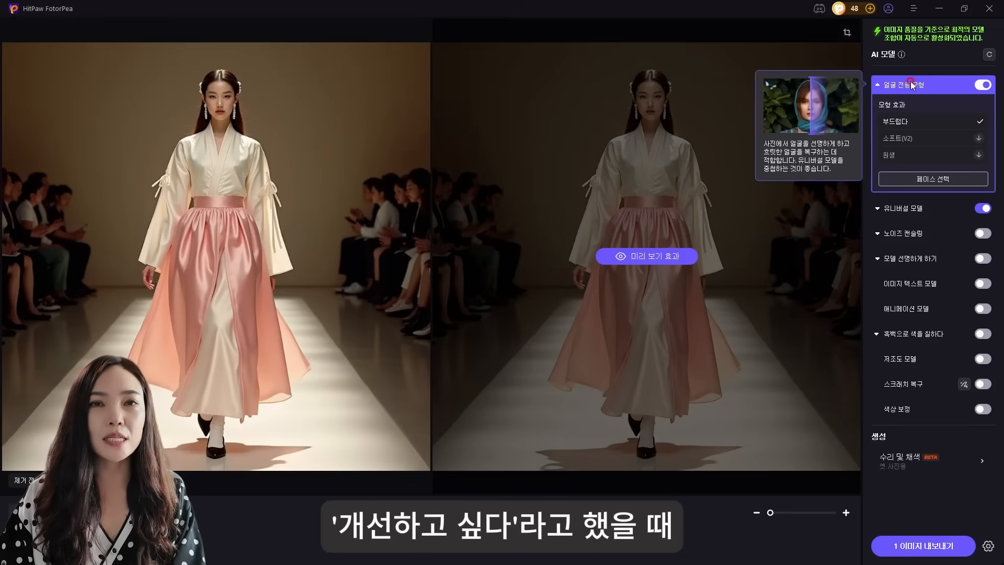
mouse_move(919, 209)
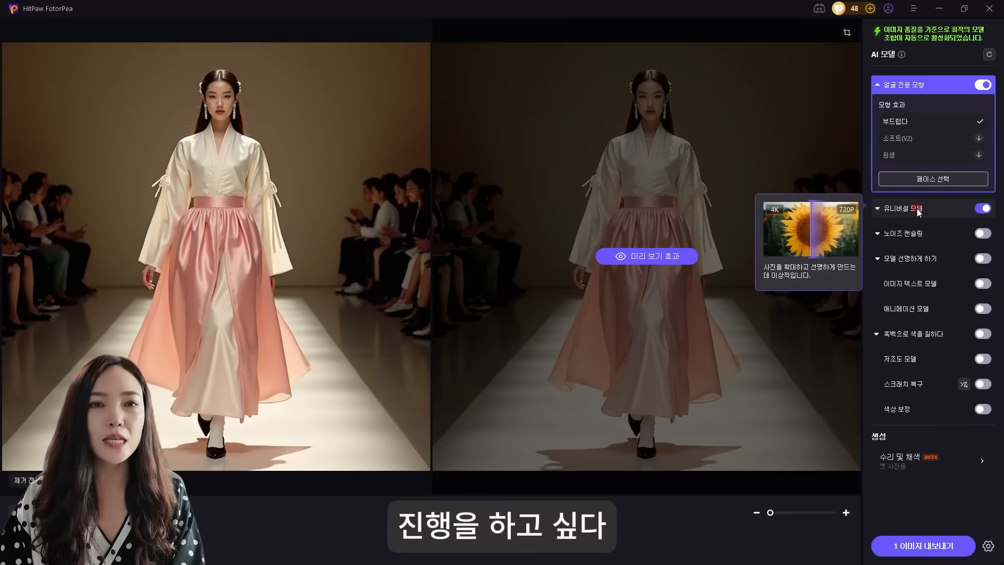
mouse_move(915, 235)
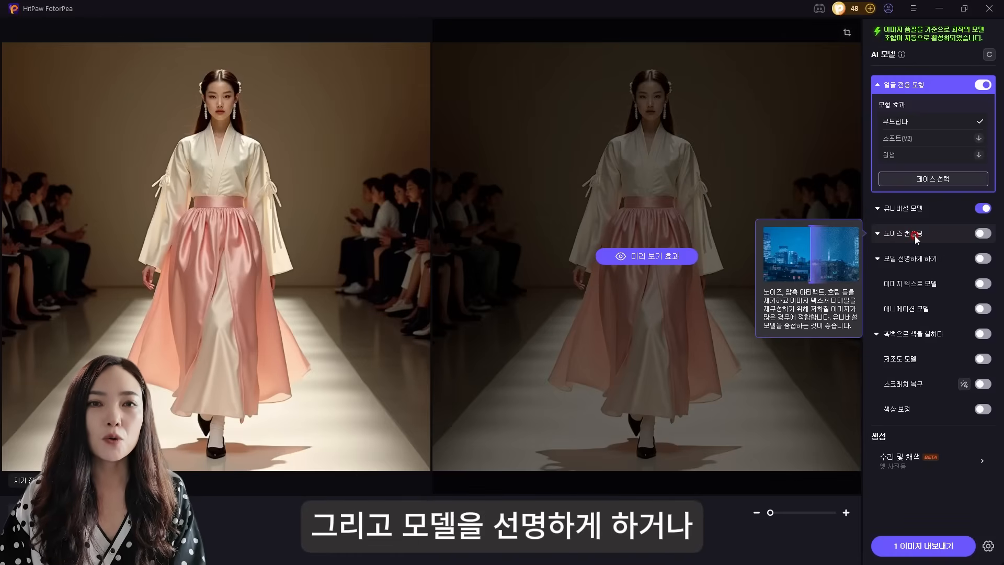
mouse_move(914, 256)
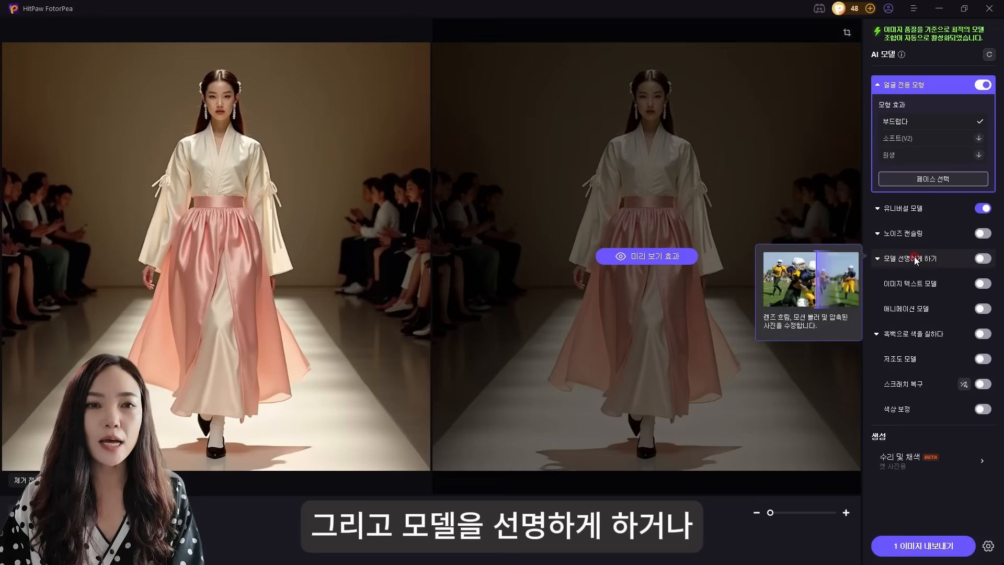
mouse_move(933, 336)
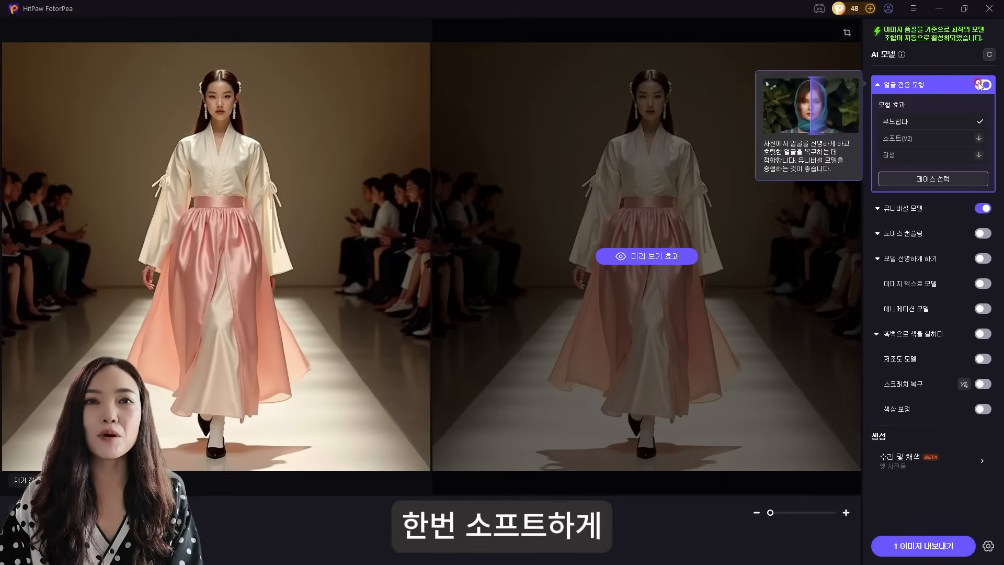
Download the face model's 소프트(V2) effect and select it for the image
left_click(979, 136)
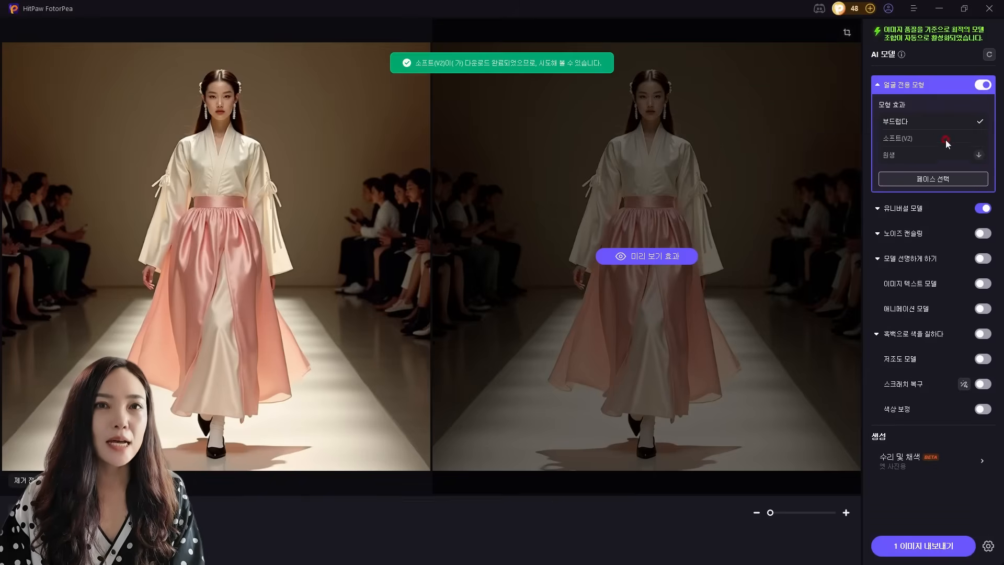
left_click(919, 138)
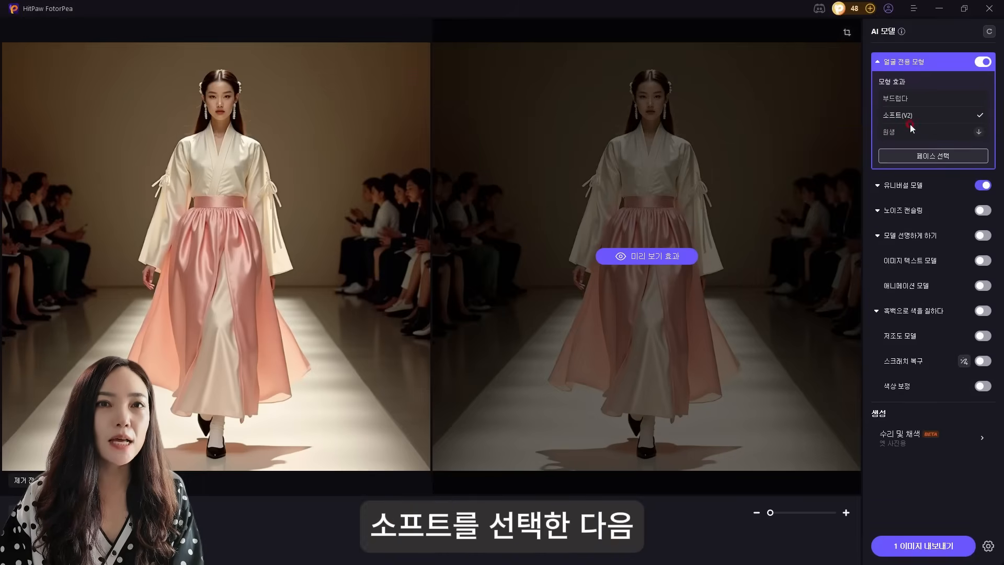
Limit the face enhancement to the central runway model's face only and preview the effect
left_click(927, 157)
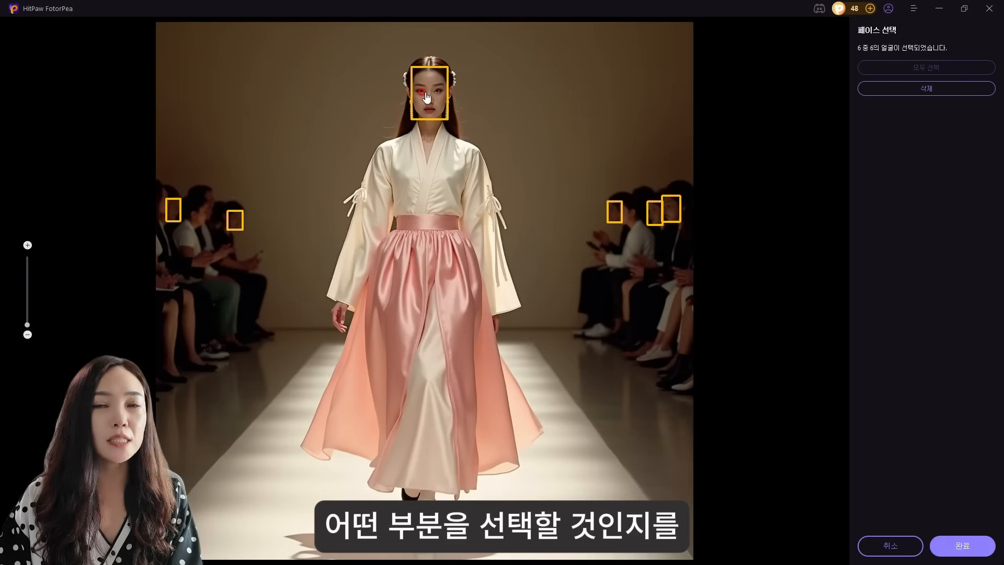
left_click(174, 210)
left_click(934, 90)
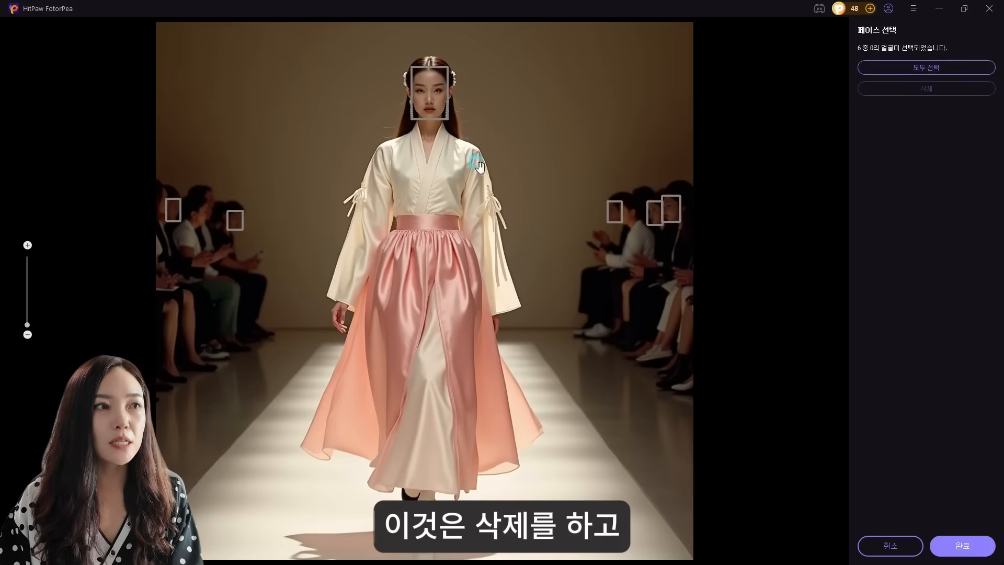
left_click(411, 104)
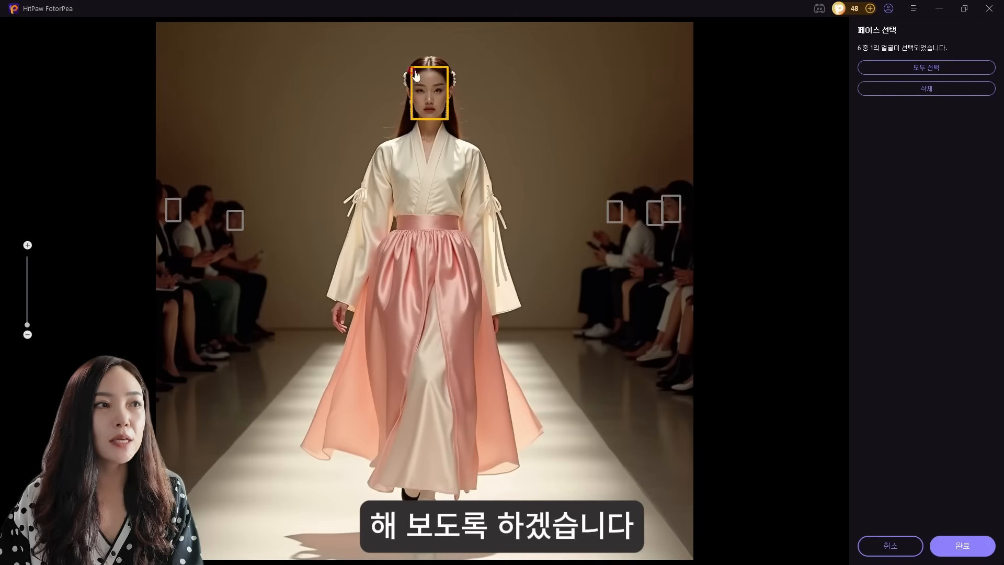
left_click(944, 553)
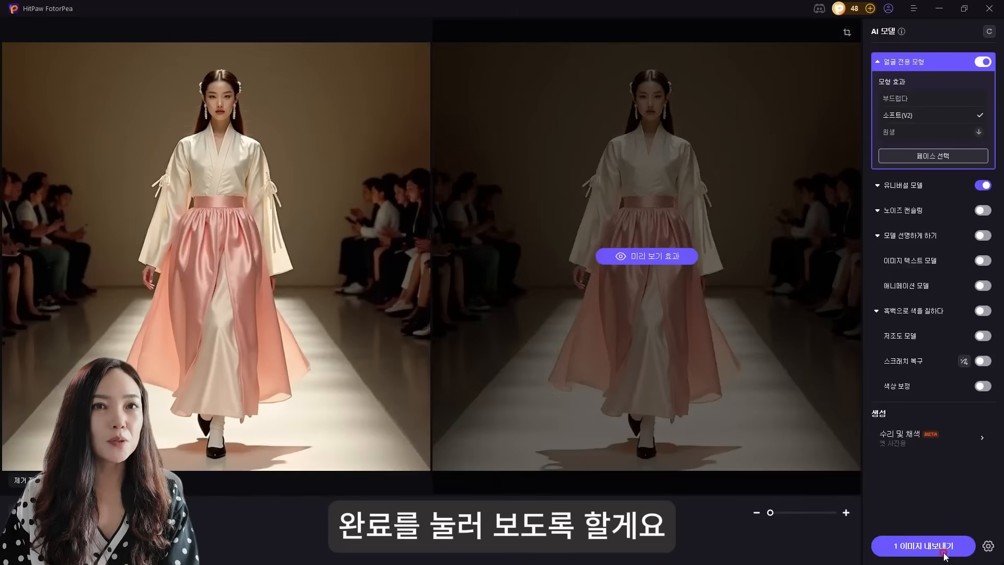
left_click(670, 262)
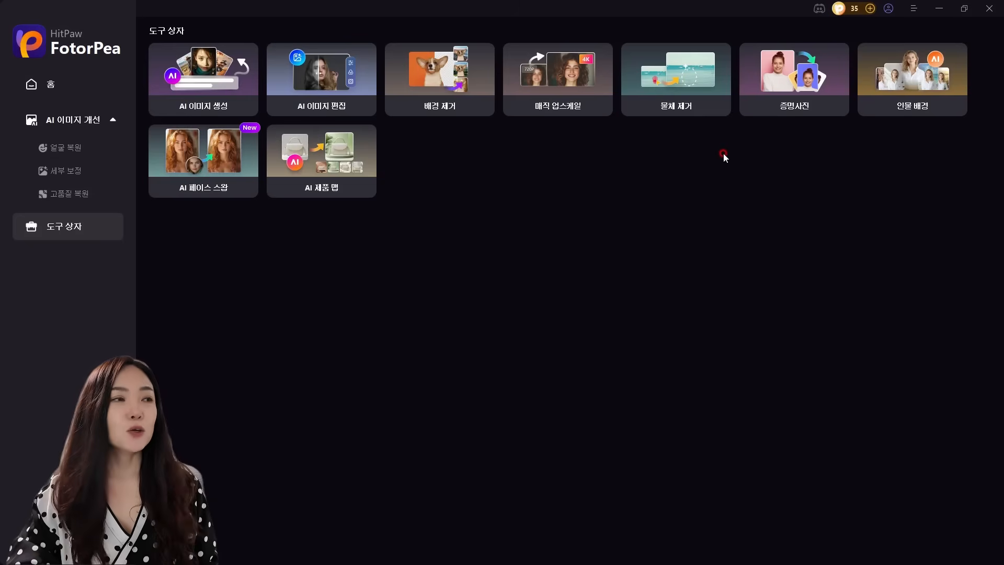
Load the hanbok runway picture into AI 이미지 편집 and remove its background
left_click(327, 86)
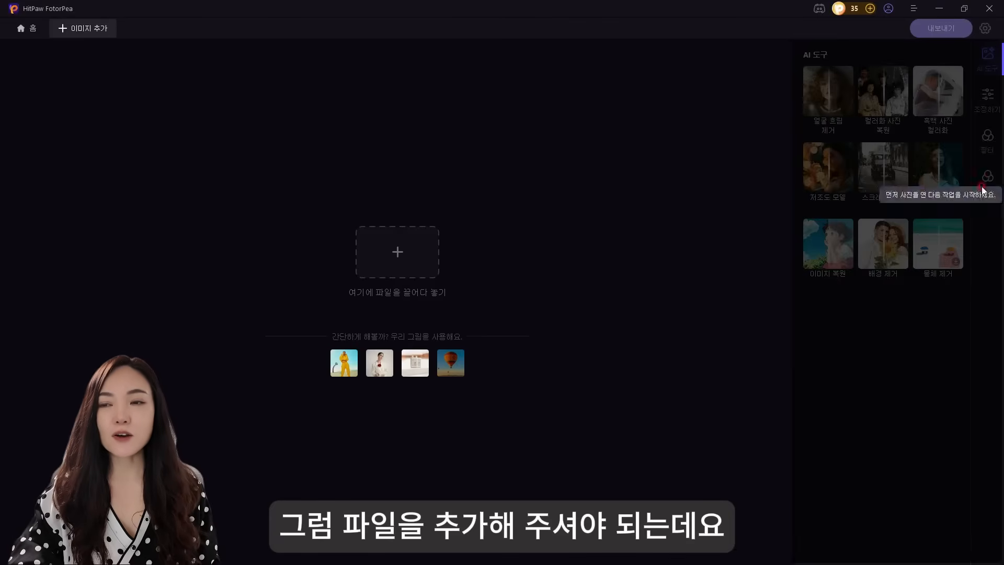
left_click_drag(1003, 225, 387, 263)
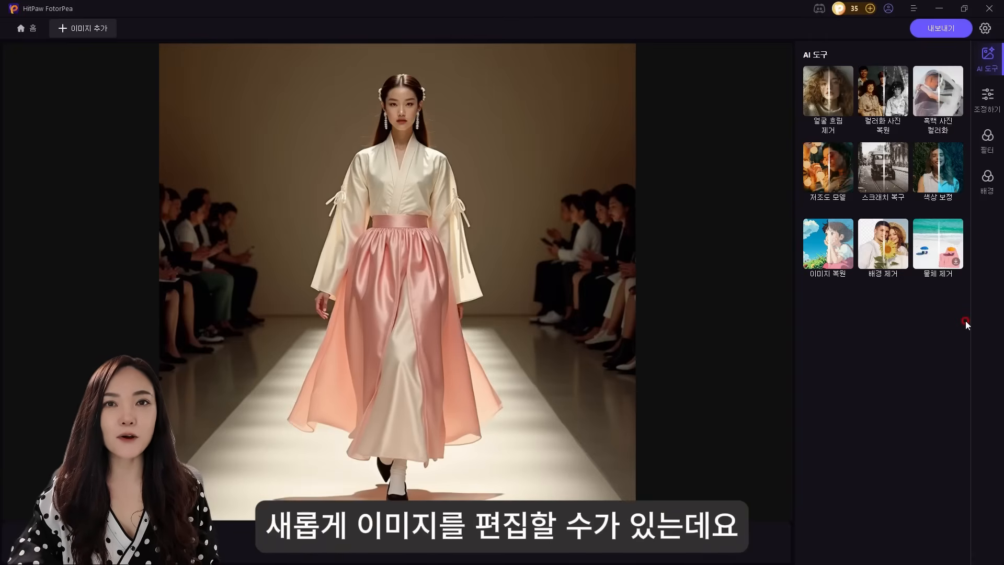
left_click(892, 256)
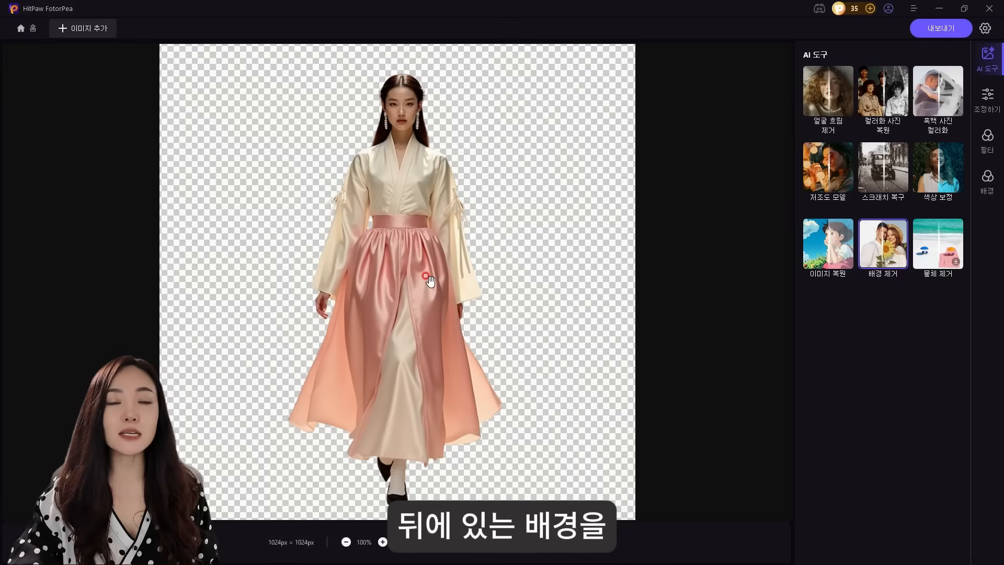
Place the red torii gate path picture from the 여행 background library behind the cut-out hanbok model
left_click(987, 178)
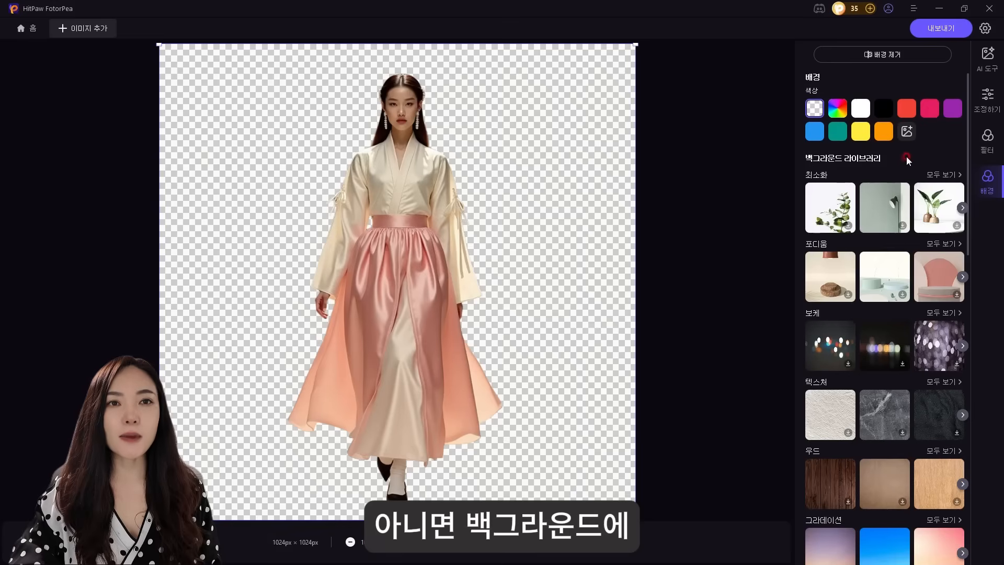
scroll(905, 158, "down", 1)
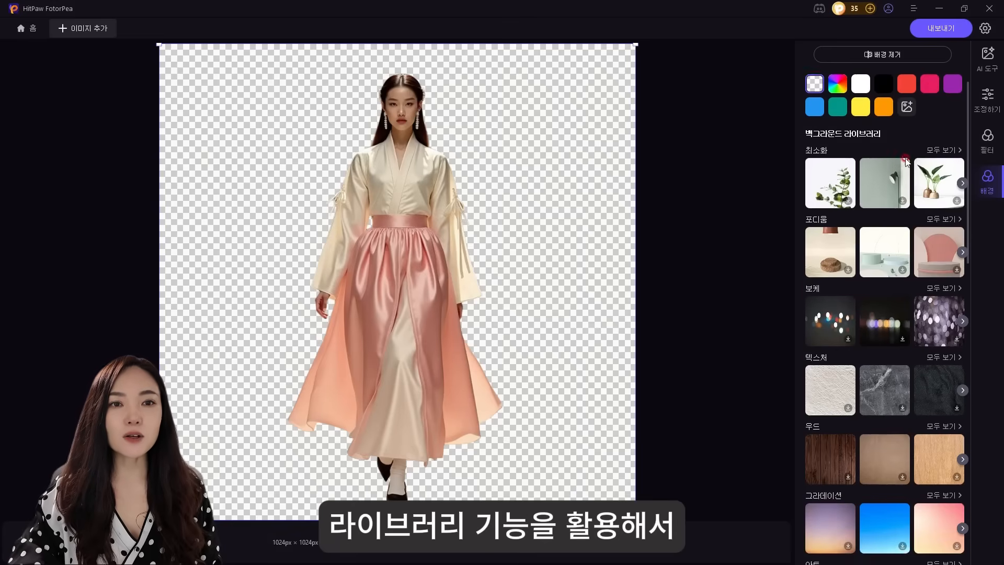
scroll(959, 202, "down", 6)
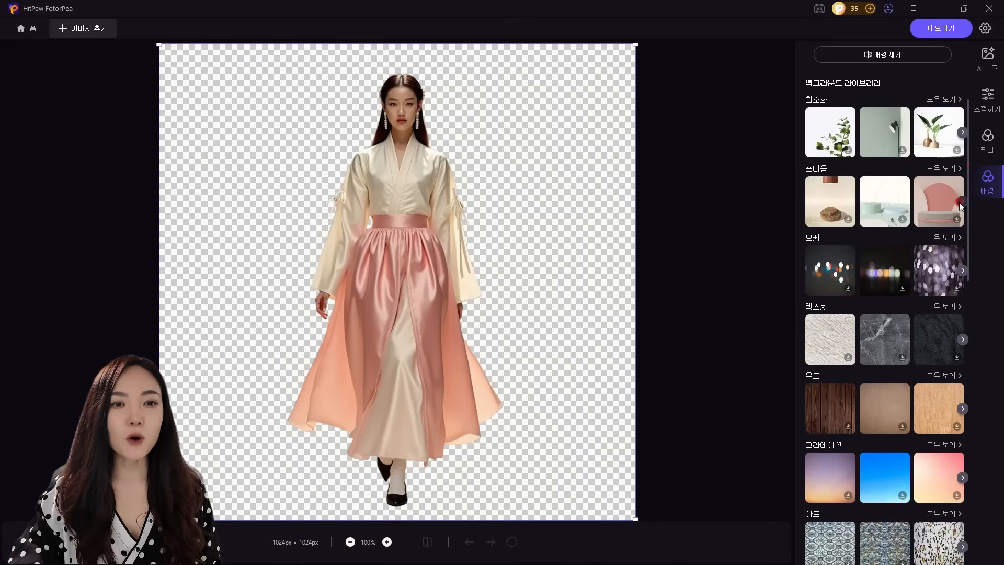
scroll(959, 202, "down", 7)
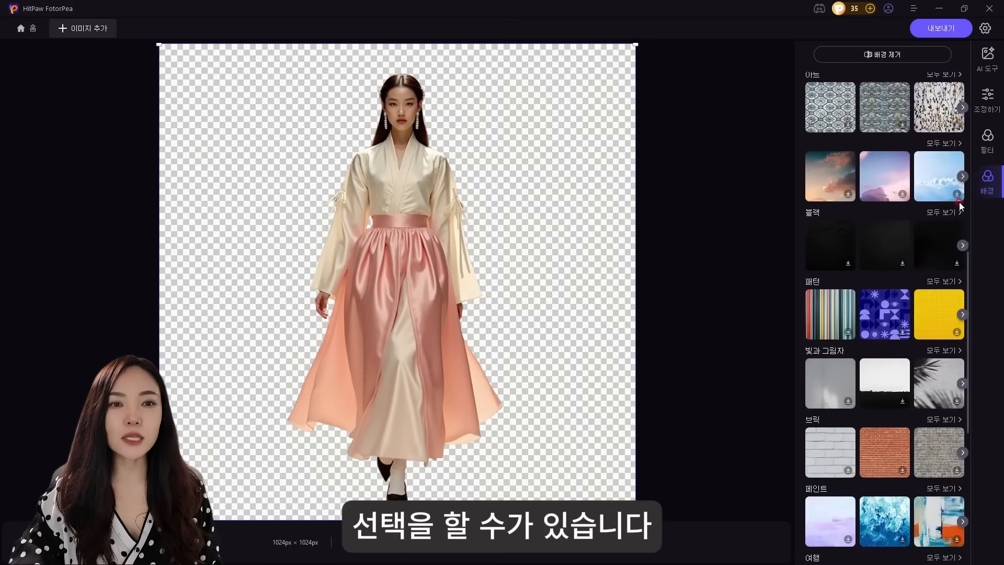
scroll(960, 202, "down", 7)
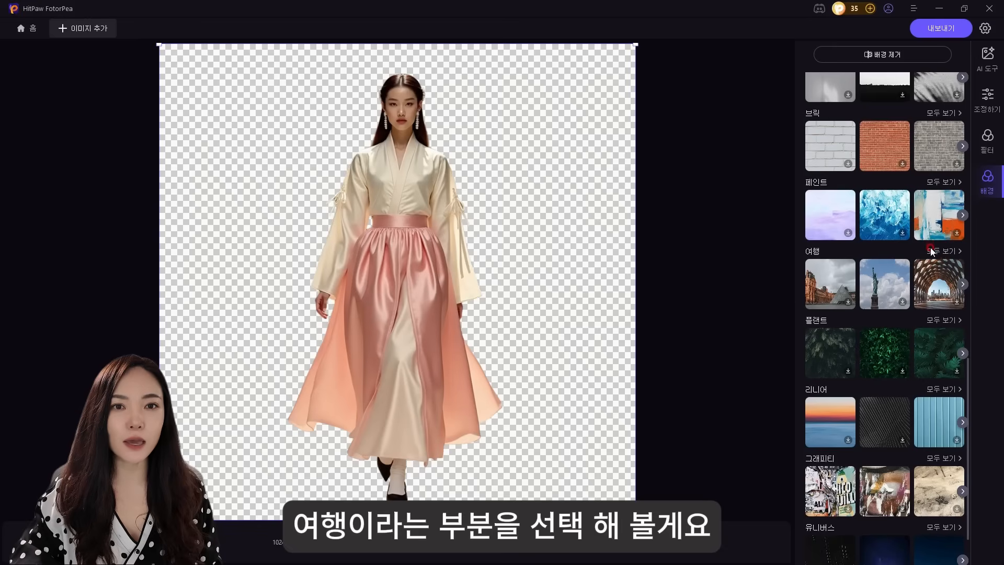
left_click(943, 251)
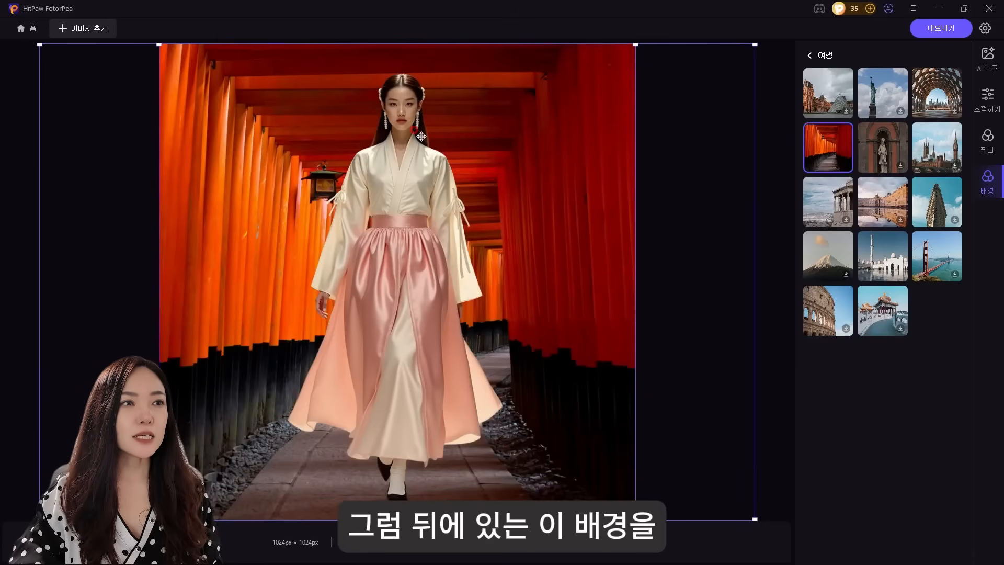
Shrink the cut-out model proportionally and move her down so she stands on the path between the gates
left_click(402, 149)
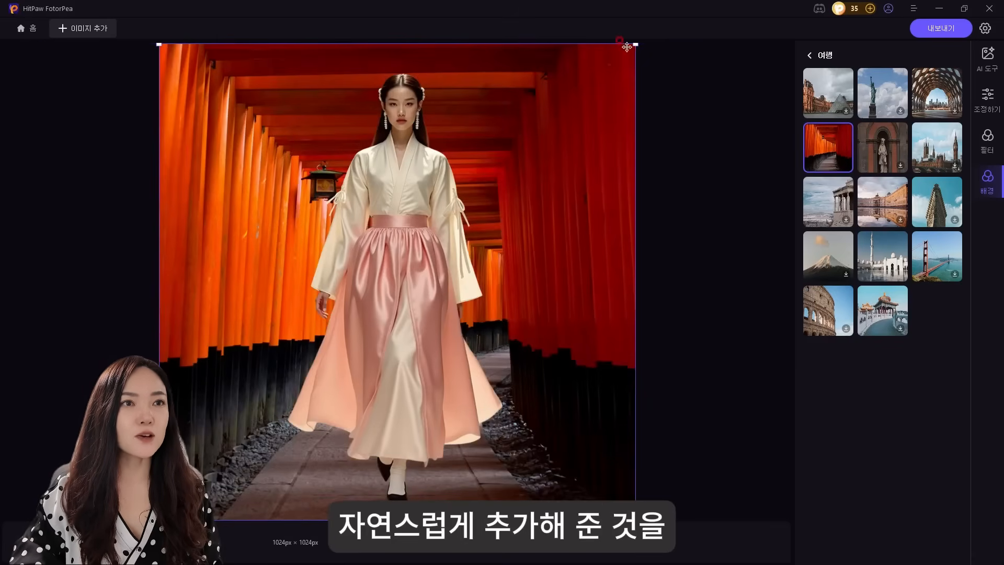
left_click_drag(635, 44, 559, 121)
left_click(412, 238)
left_click_drag(413, 238, 414, 320)
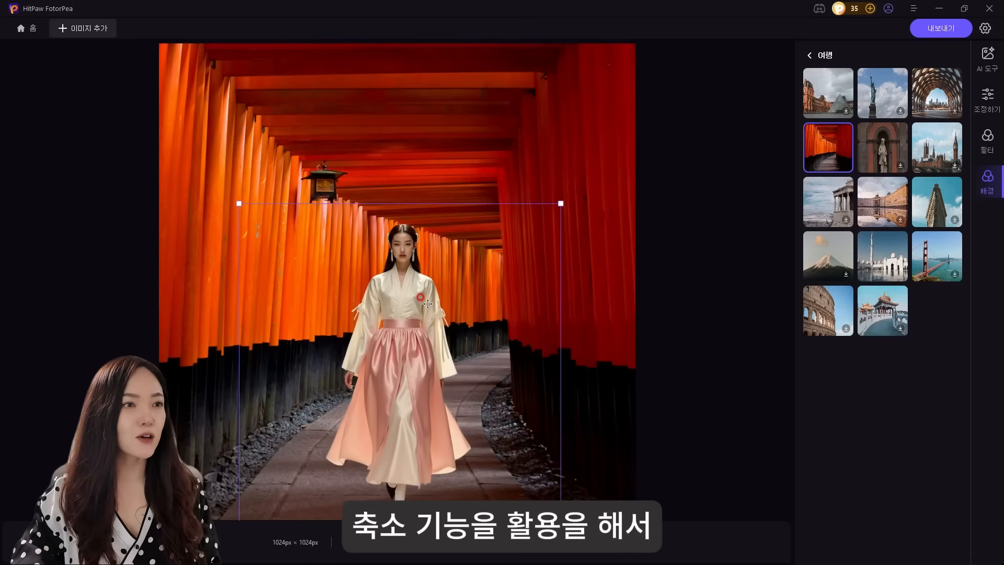
left_click(674, 187)
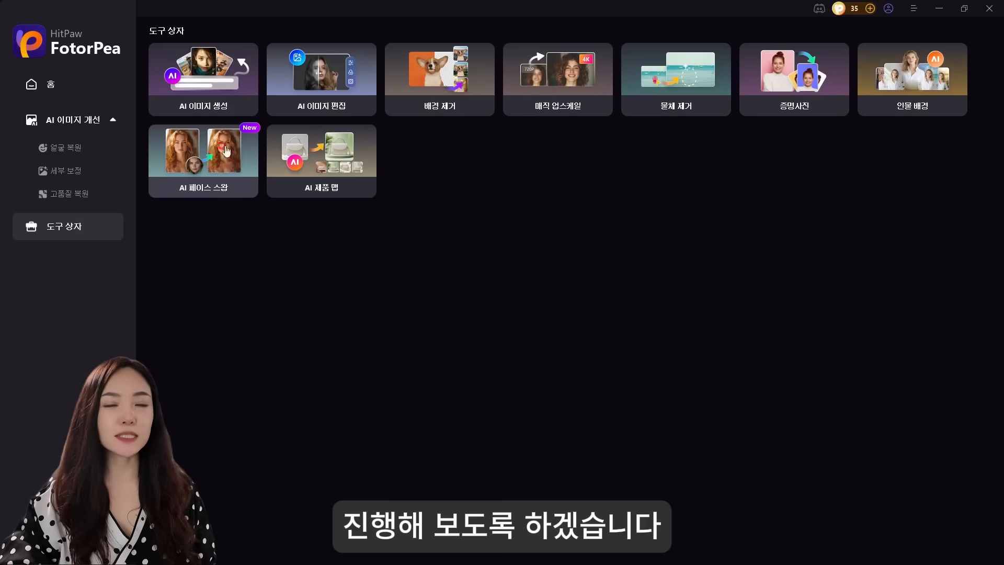
Load the hanbok runway picture into AI 페이스 스왑 and swap the central model's face with the one from Designer (1).jpeg
left_click(206, 171)
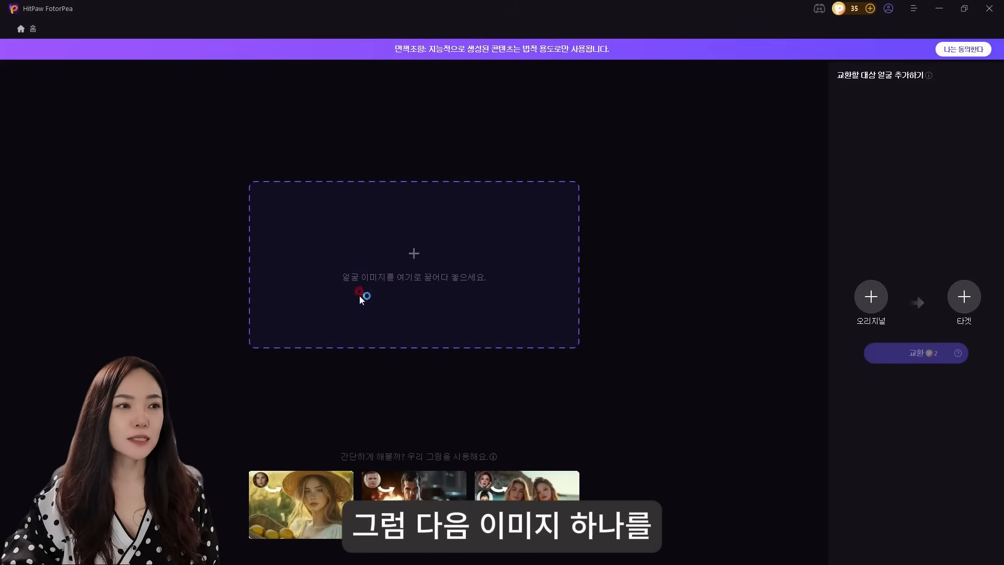
left_click(422, 277)
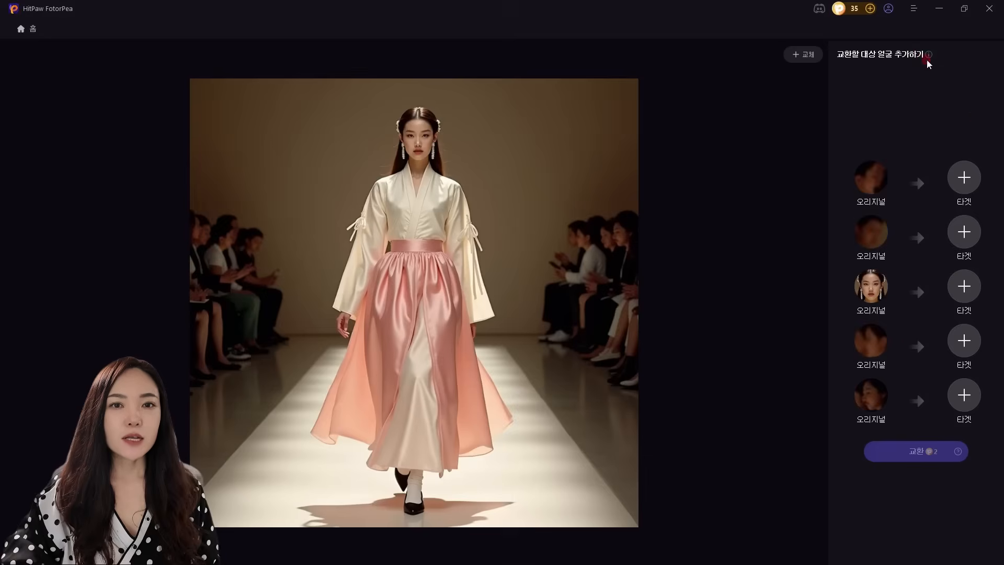
left_click(965, 293)
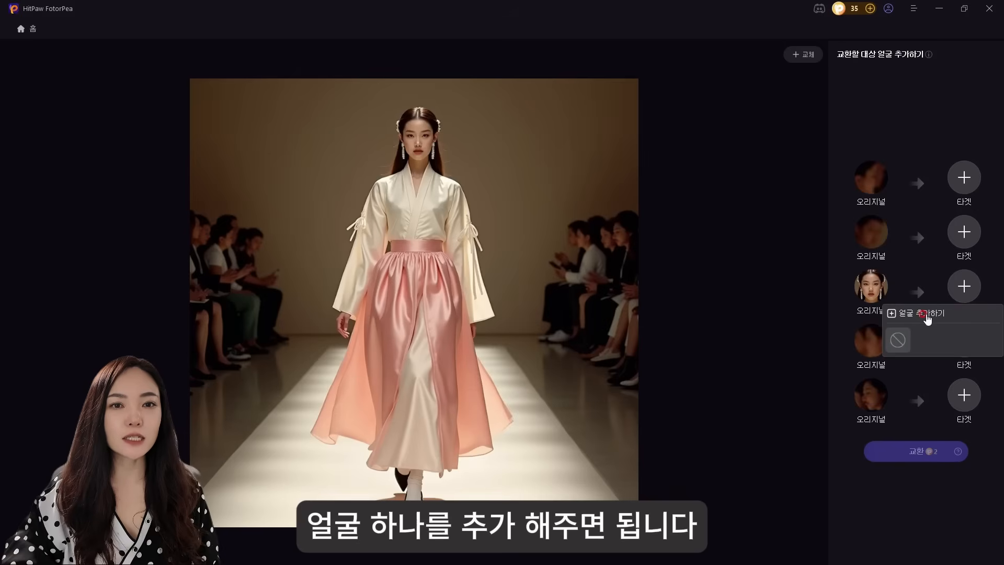
left_click(927, 317)
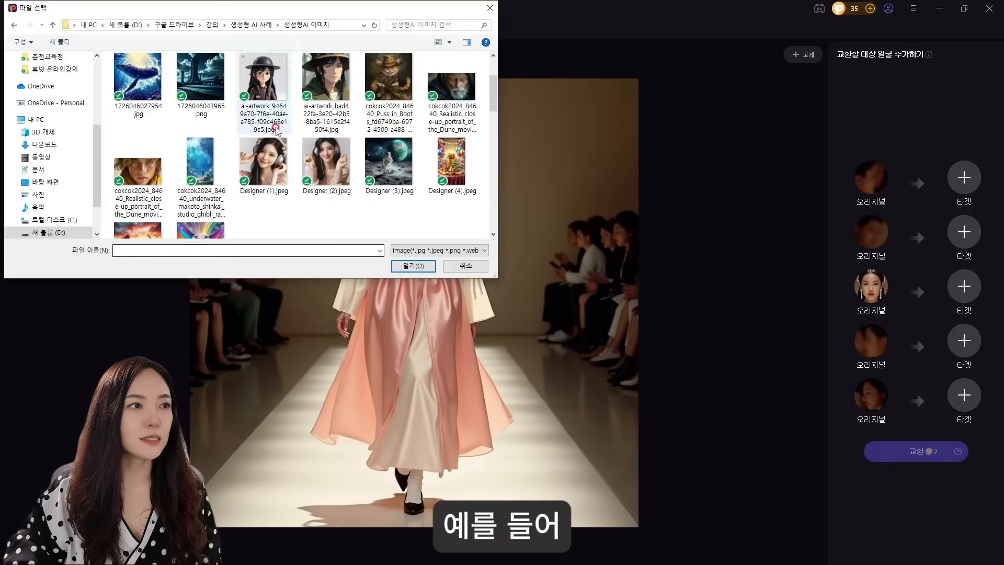
left_click(257, 167)
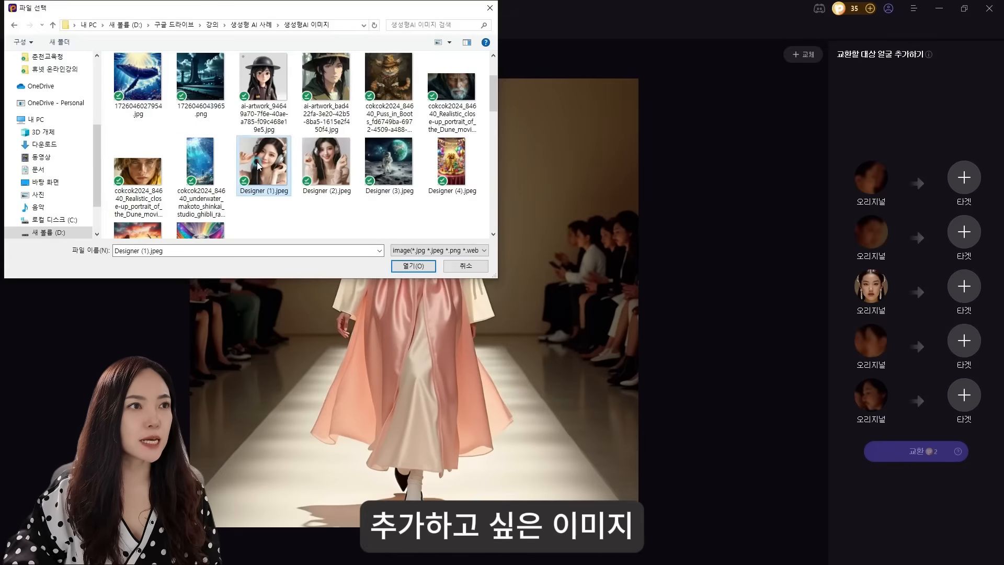
left_click(412, 266)
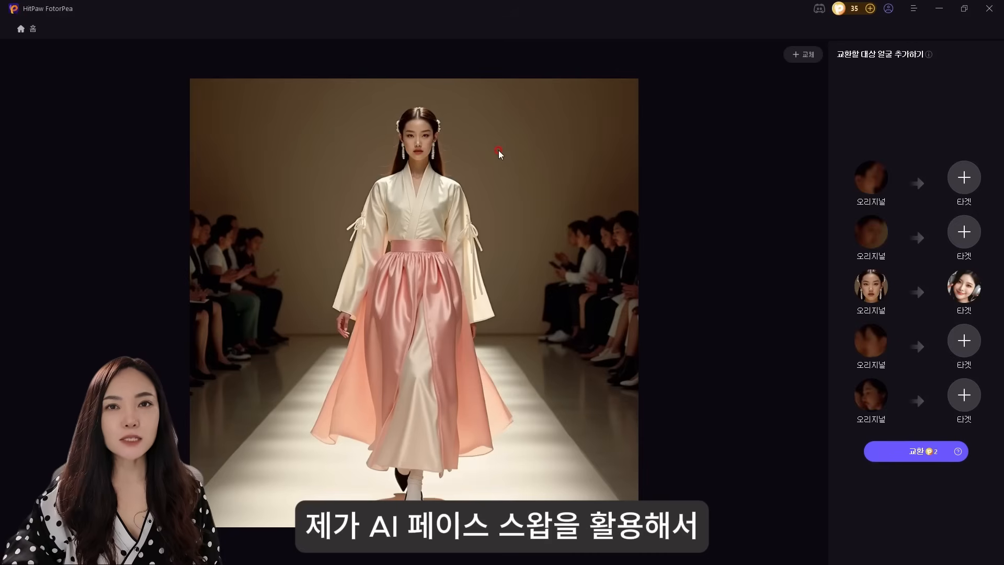
left_click(943, 454)
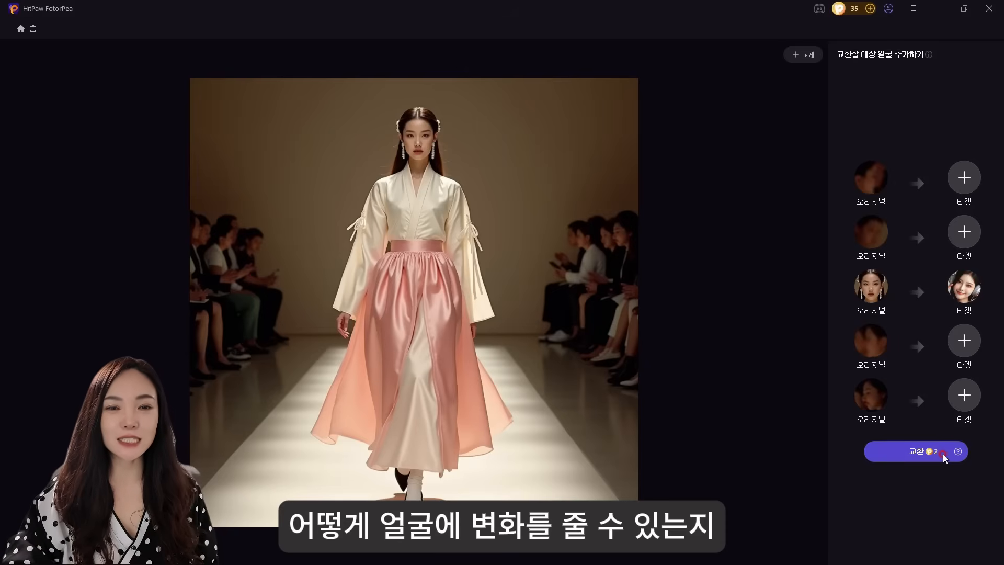